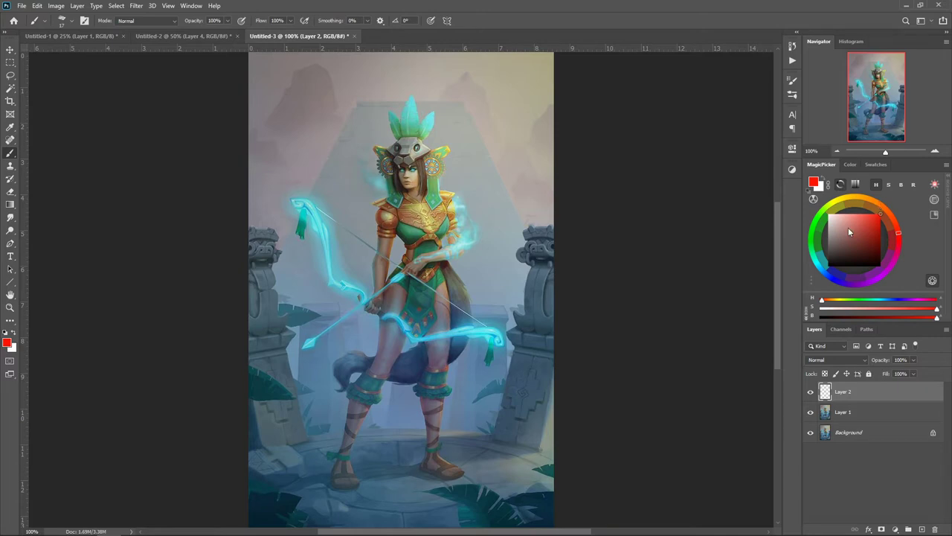
- With the 5 px Charcoal Pencil brush, sketch red construction lines over the archer's head and torso
right_click(421, 184)
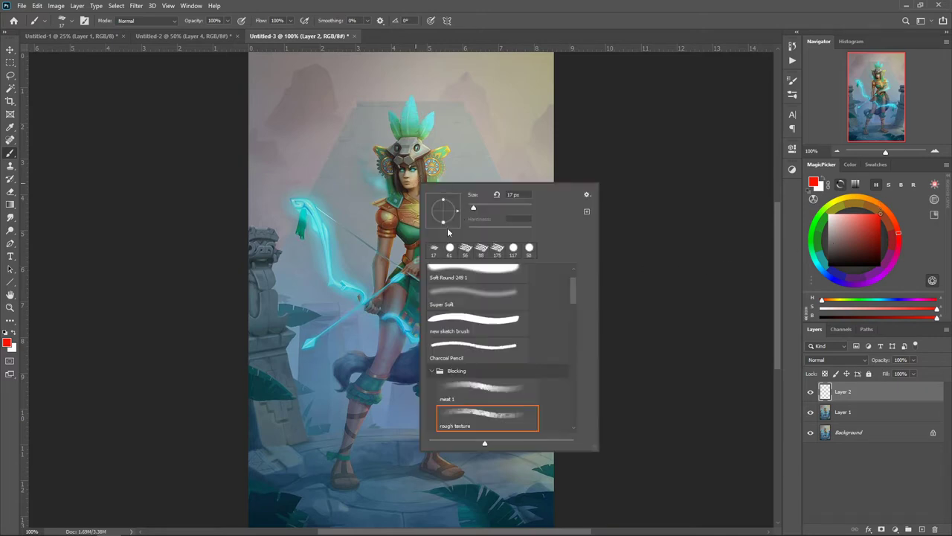
scroll(566, 300, "up", 1)
left_click(469, 384)
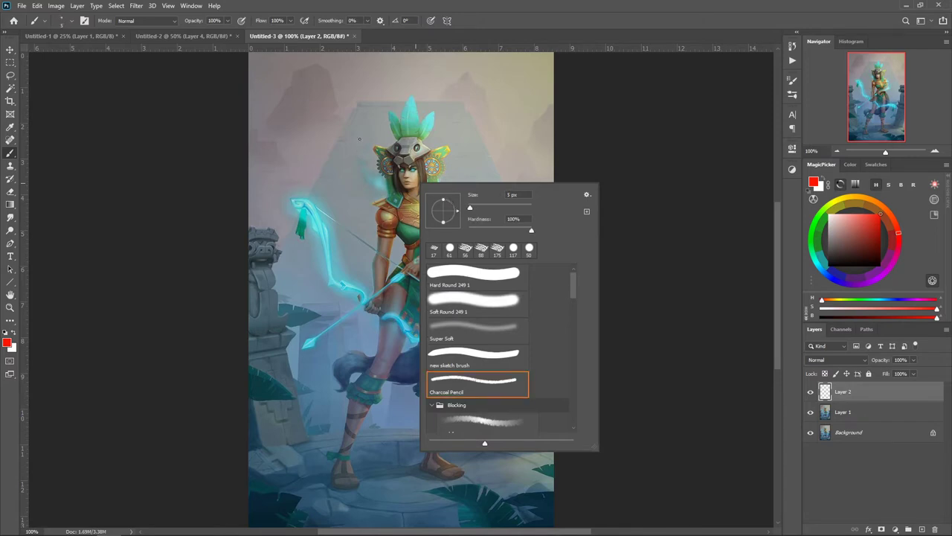
key("Return")
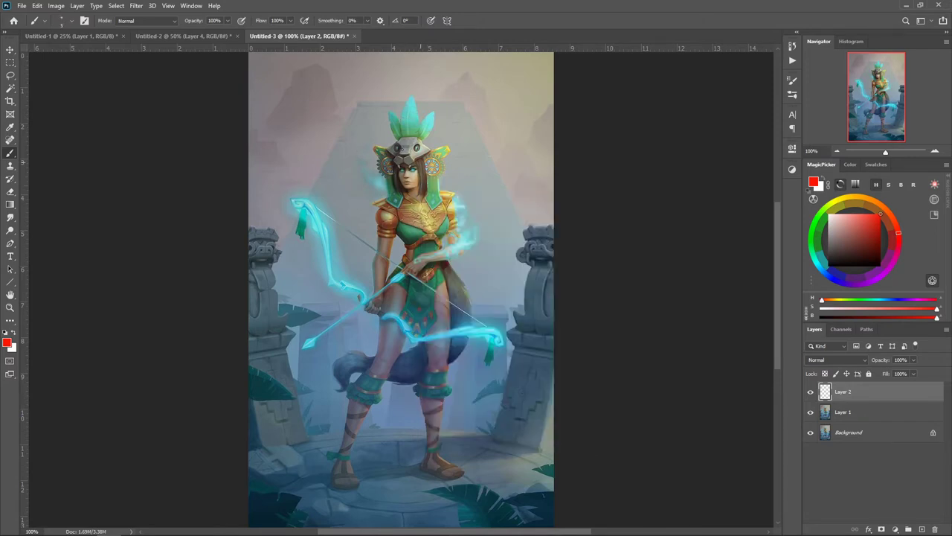
left_click_drag(403, 143, 428, 171)
mouse_move(432, 230)
left_mouse_down()
mouse_move(437, 204)
mouse_move(439, 227)
mouse_move(395, 247)
mouse_move(409, 257)
left_mouse_up()
left_click_drag(435, 210, 440, 226)
left_click_drag(435, 252, 420, 259)
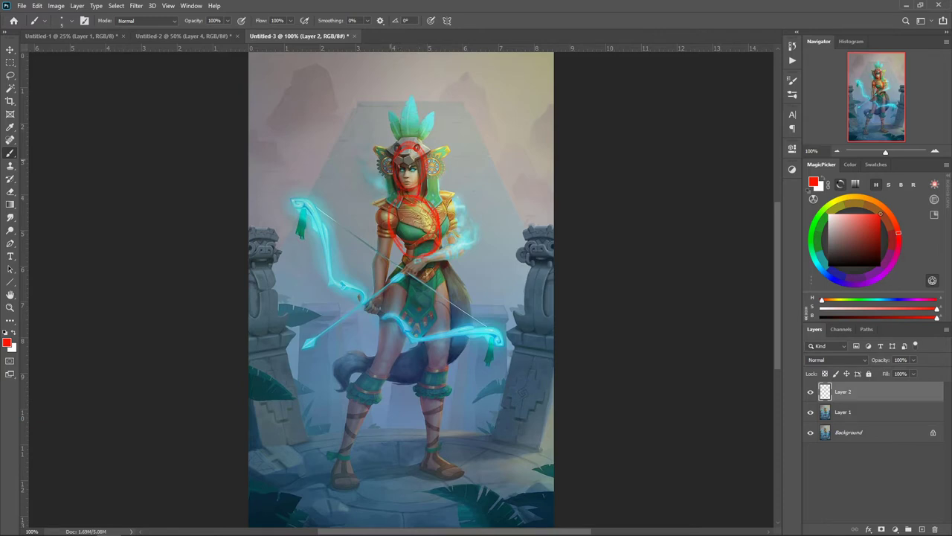
- Switch to the new sketch brush at a reduced size and rough in the archer's torso lines and pelvis in red
right_click(419, 219)
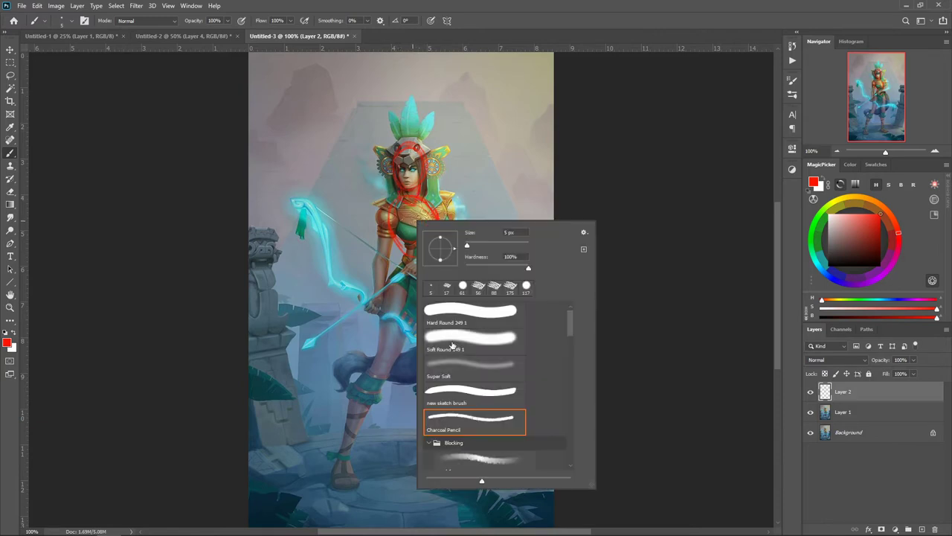
left_click(441, 388)
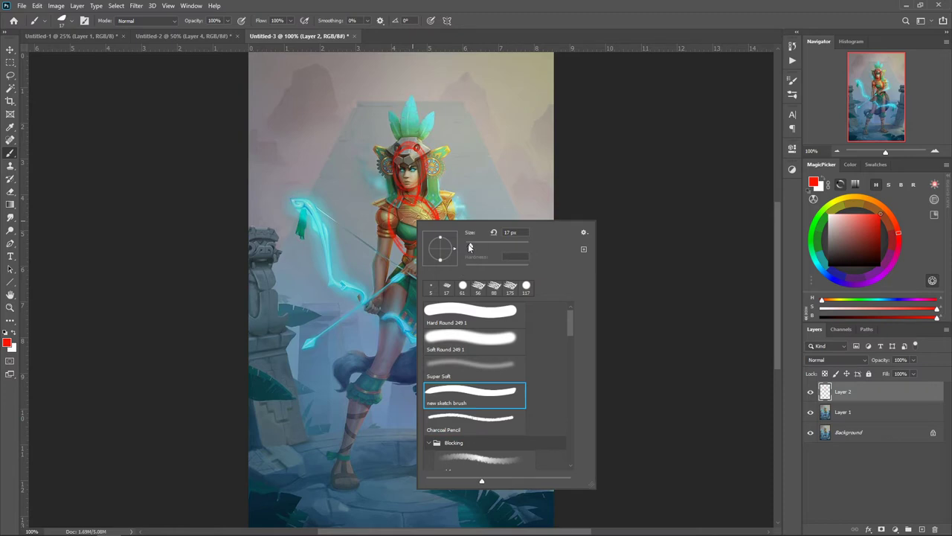
key("Return")
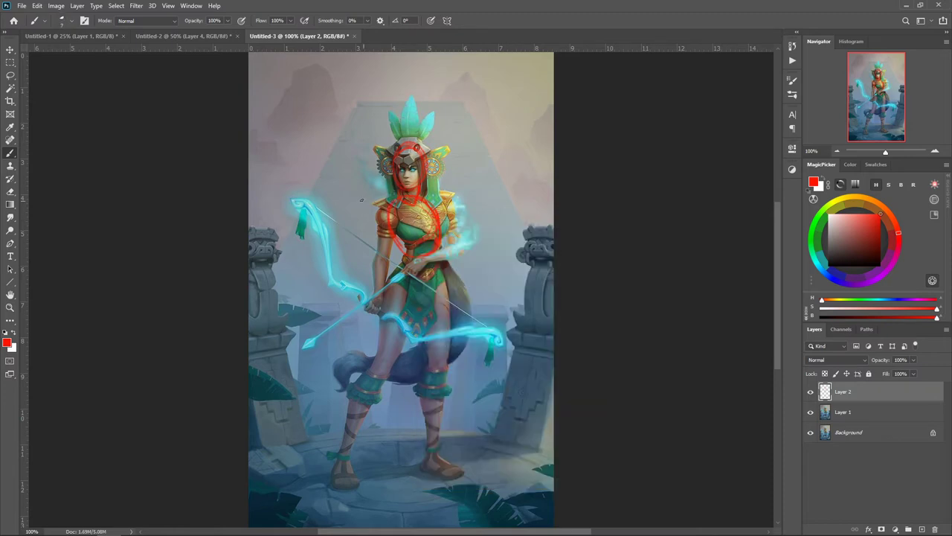
left_click_drag(362, 199, 350, 204)
key("ctrl+z")
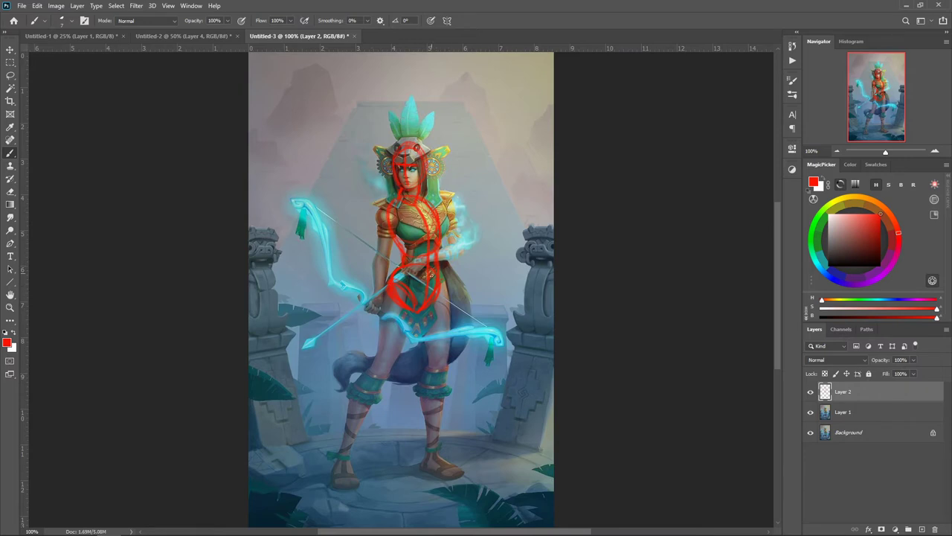
- Sketch red construction lines for both of the archer's legs, including the knees and feet
left_click_drag(442, 282, 443, 350)
left_click_drag(411, 327, 415, 364)
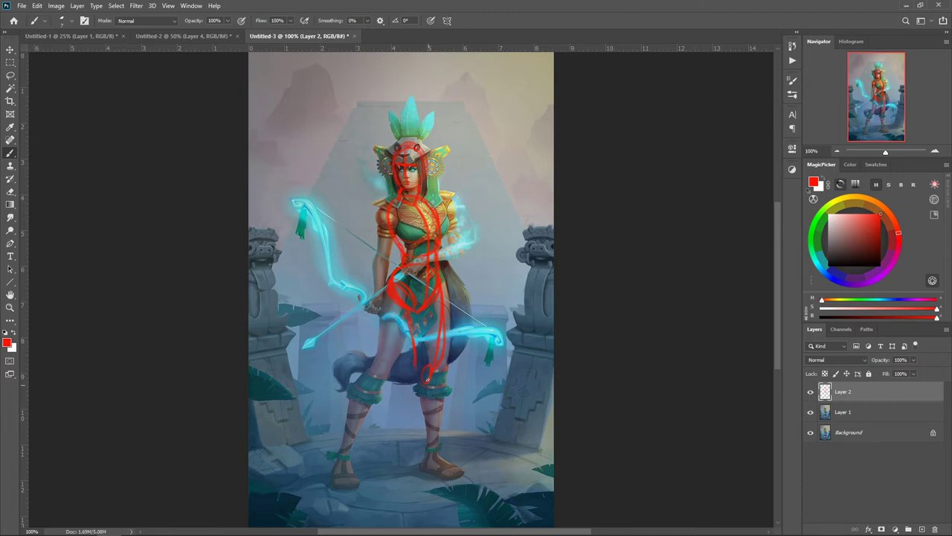
left_click_drag(427, 383, 419, 444)
left_click_drag(396, 402, 407, 458)
left_click_drag(376, 317, 363, 350)
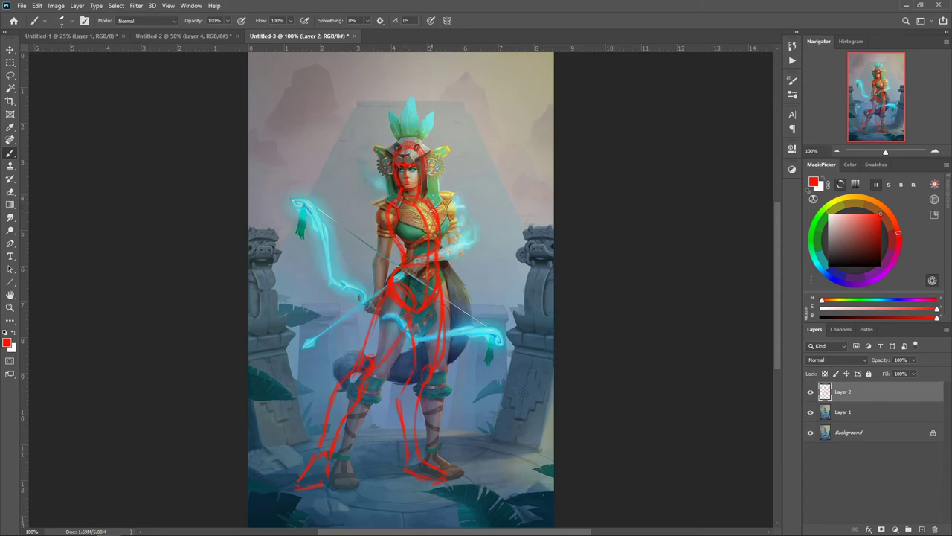
- Sketch red construction lines for both of the archer's arms, from the shoulders to the hands
mouse_move(435, 214)
left_mouse_down()
mouse_move(434, 238)
mouse_move(466, 242)
mouse_move(445, 238)
mouse_move(465, 244)
mouse_move(438, 255)
left_mouse_up()
mouse_move(468, 248)
left_mouse_down()
mouse_move(450, 261)
mouse_move(469, 237)
left_mouse_up()
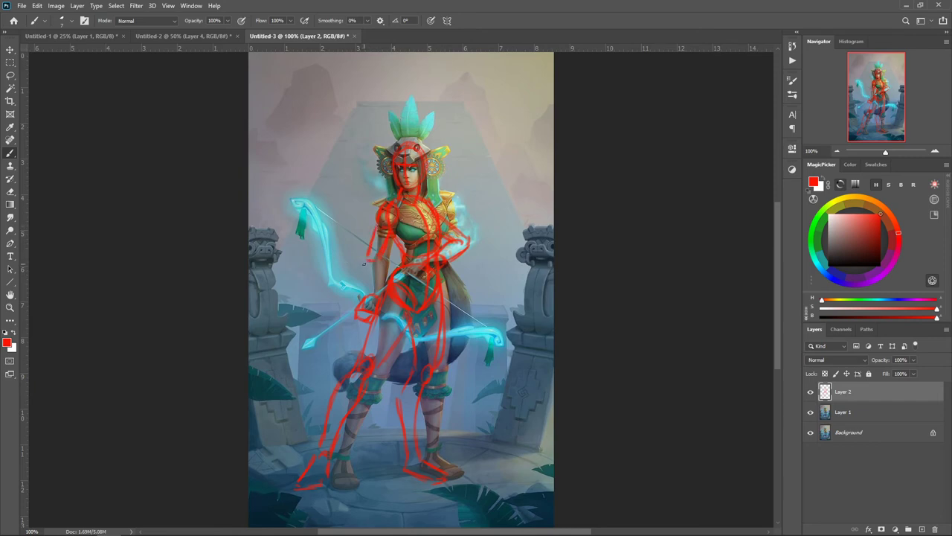
left_click_drag(363, 263, 363, 298)
left_click_drag(379, 260, 379, 276)
left_click_drag(379, 224, 365, 250)
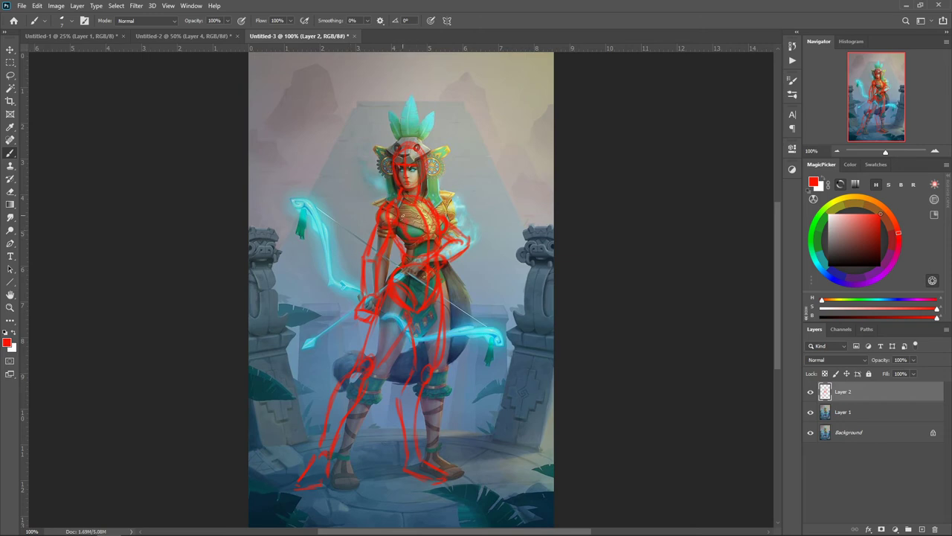
- Darken the sketch on Layer 2 with a Hue/Saturation adjustment, setting Lightness to -77
key("F1")
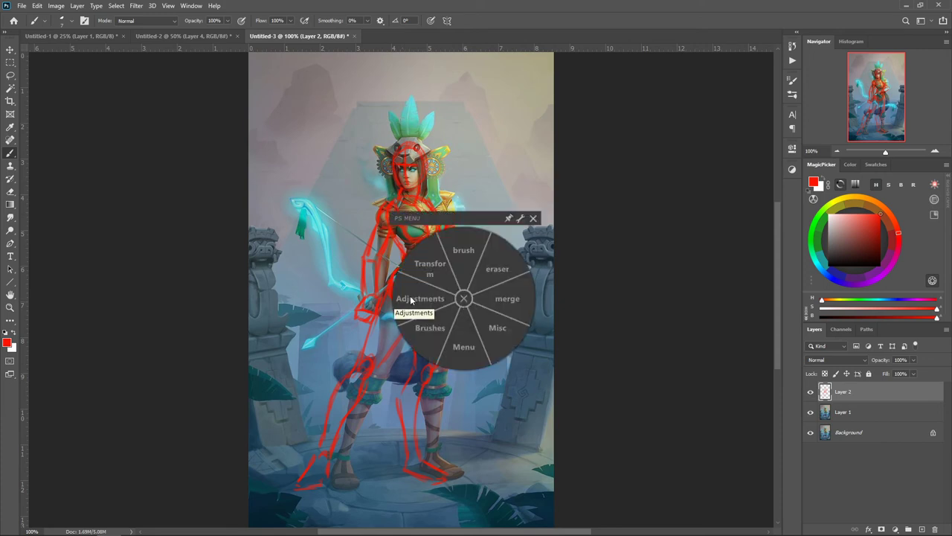
left_click(404, 304)
left_click(344, 286)
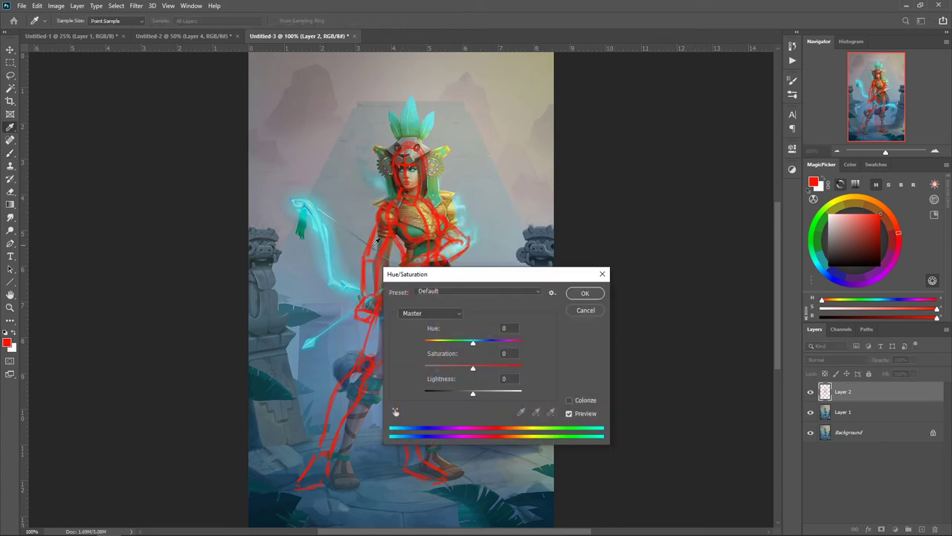
left_click_drag(462, 396, 435, 394)
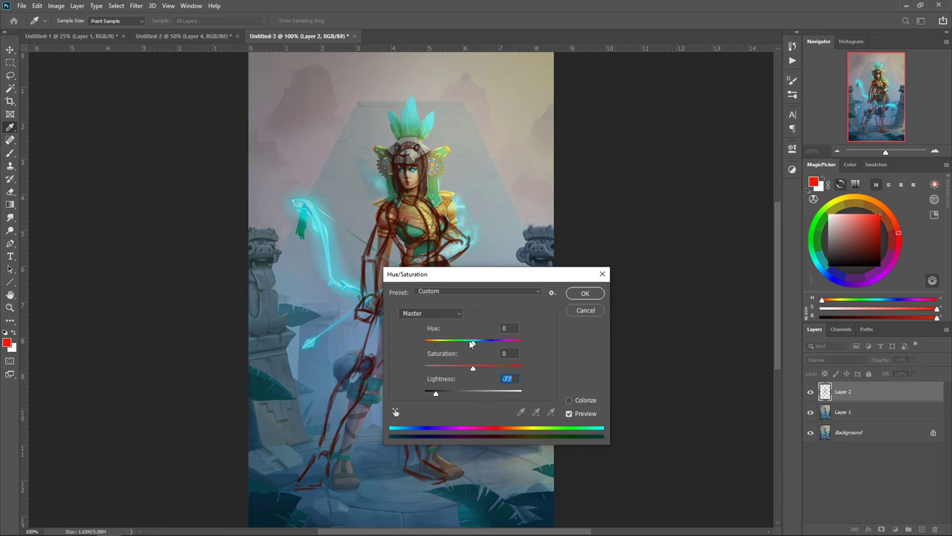
left_click(586, 294)
- Add a new layer above the darkened sketch and brush red outlines over the archer's shoulder armour and the stone statues
key("b")
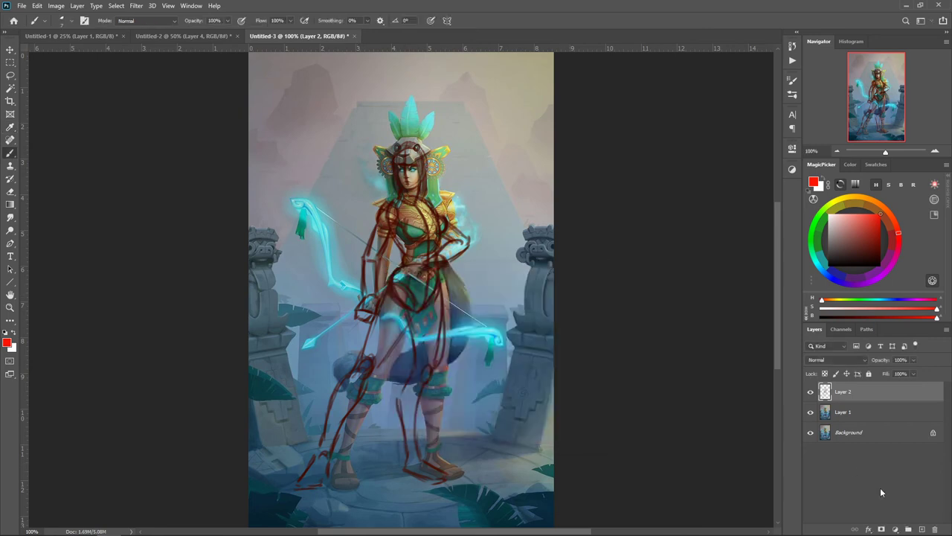
left_click(921, 529)
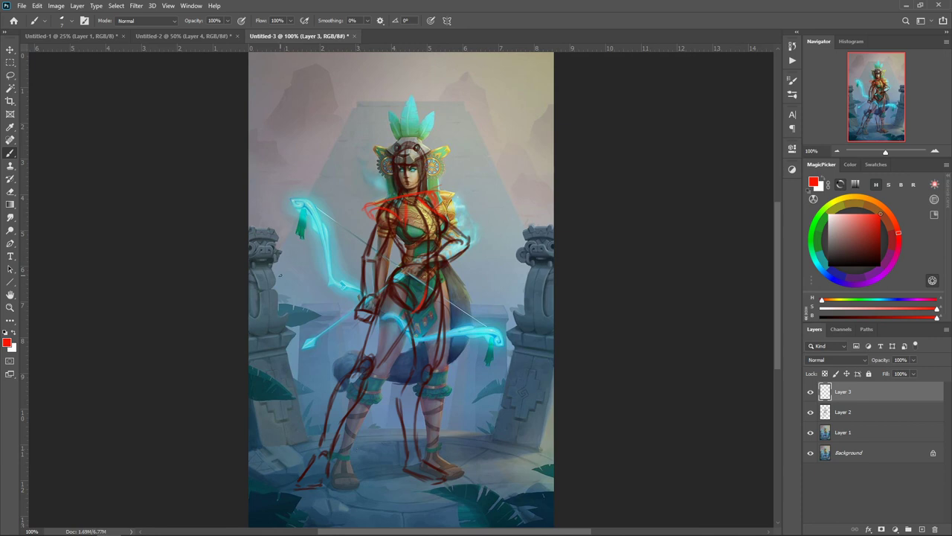
left_click_drag(274, 268, 272, 321)
mouse_move(285, 254)
left_mouse_down()
mouse_move(285, 232)
mouse_move(250, 224)
left_mouse_up()
mouse_move(526, 253)
left_mouse_down()
mouse_move(528, 263)
mouse_move(544, 262)
left_mouse_up()
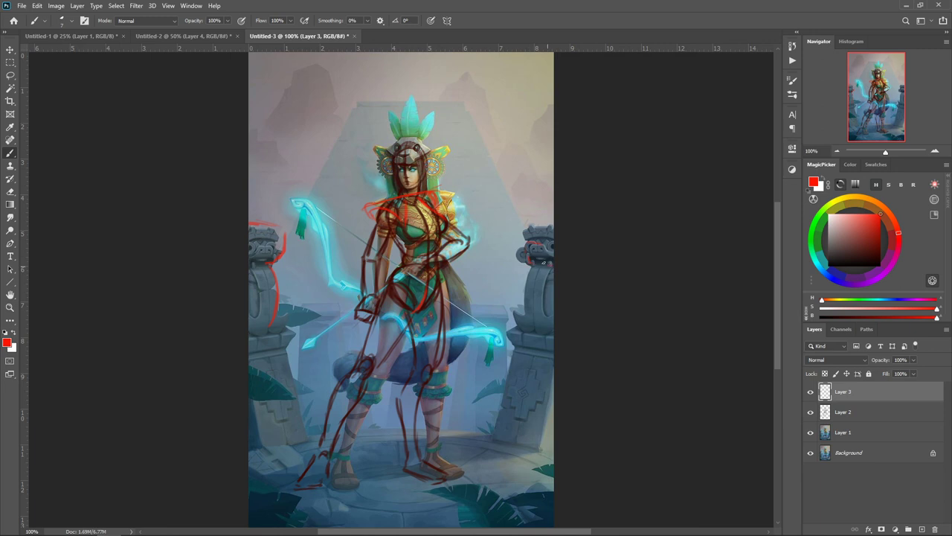